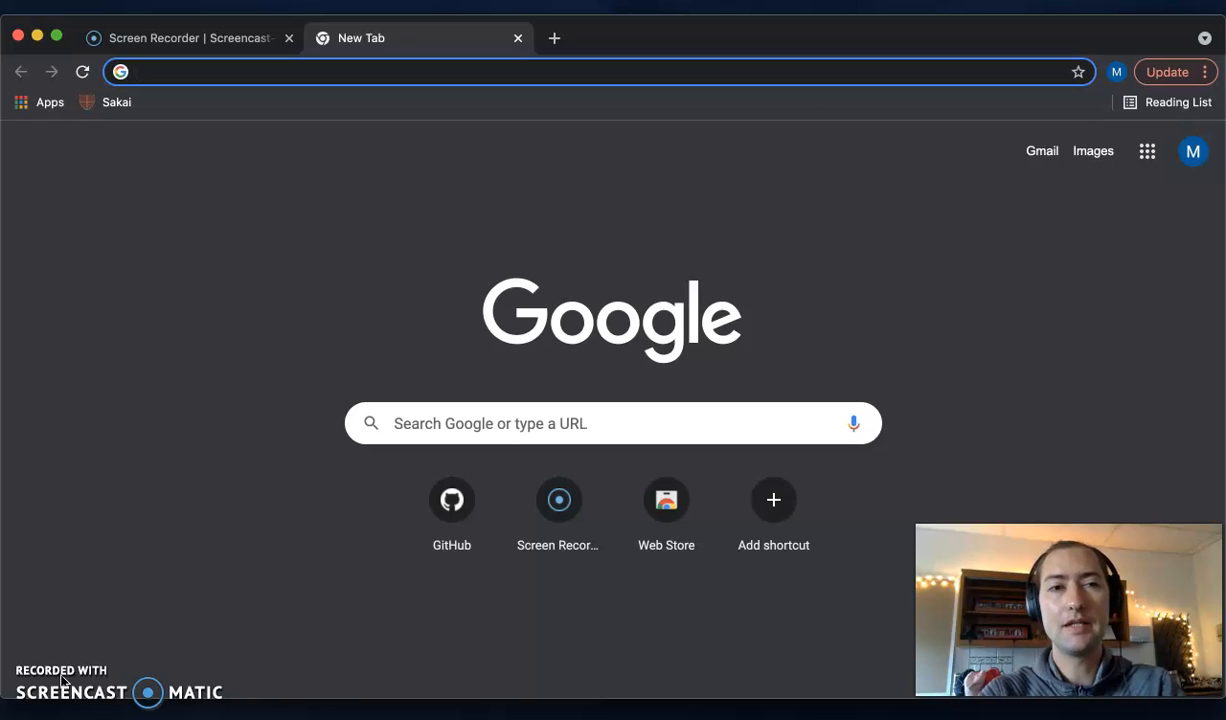
# Step: Search the web for "install r" and open The R Project for Statistical Computing website
pyautogui.write('install r')
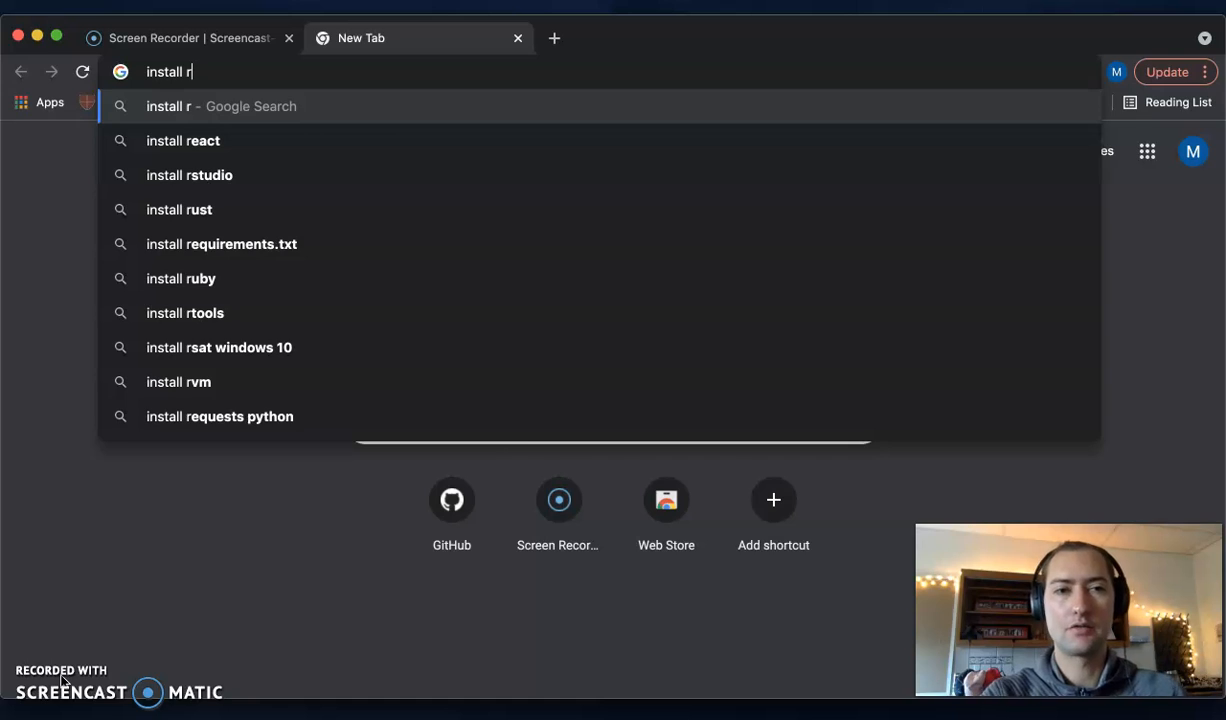
pyautogui.press('Return')
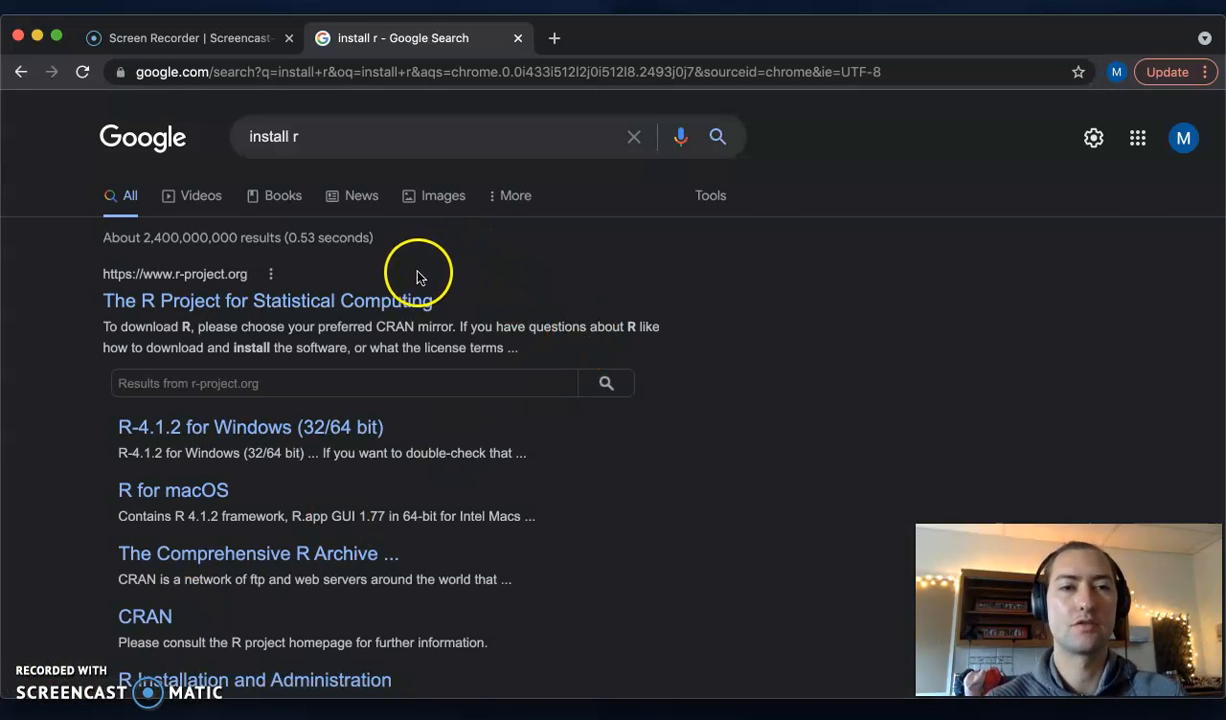
pyautogui.click(338, 303)
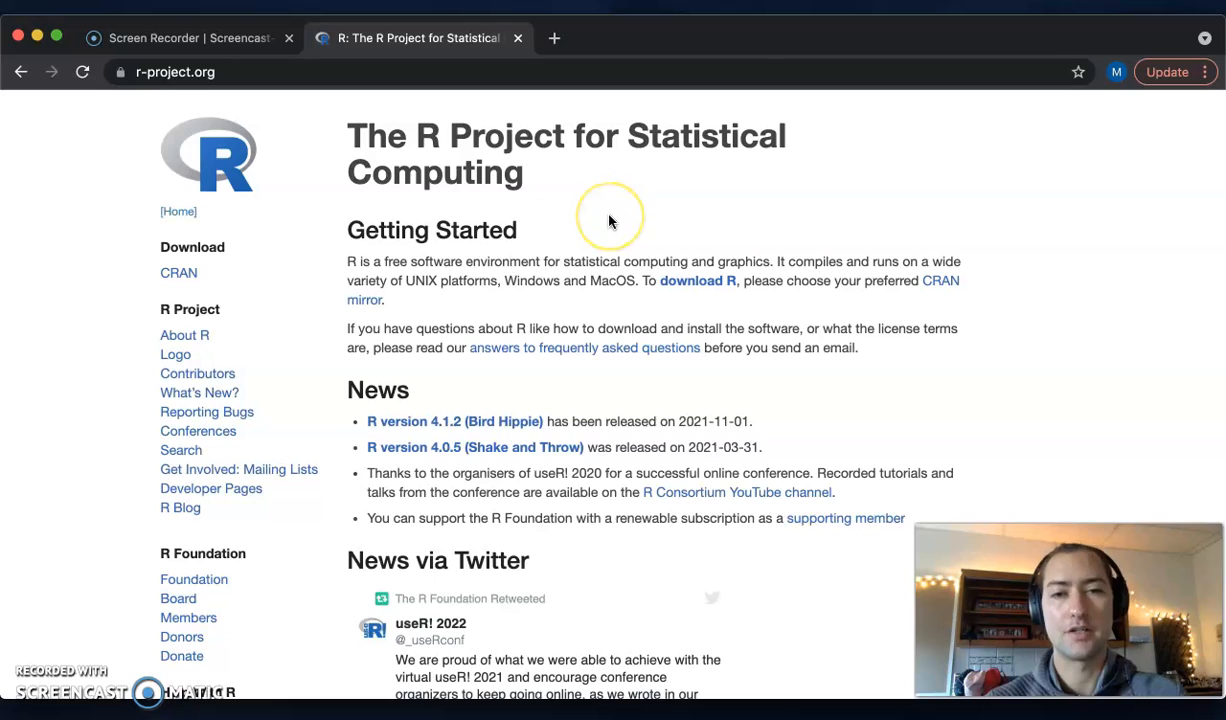
# Step: Go to the R download mirror list and choose the University of Michigan, Ann Arbor mirror under USA
pyautogui.scroll(-3, 610, 220)
pyautogui.scroll(-3, 610, 220)
pyautogui.scroll(5, 610, 220)
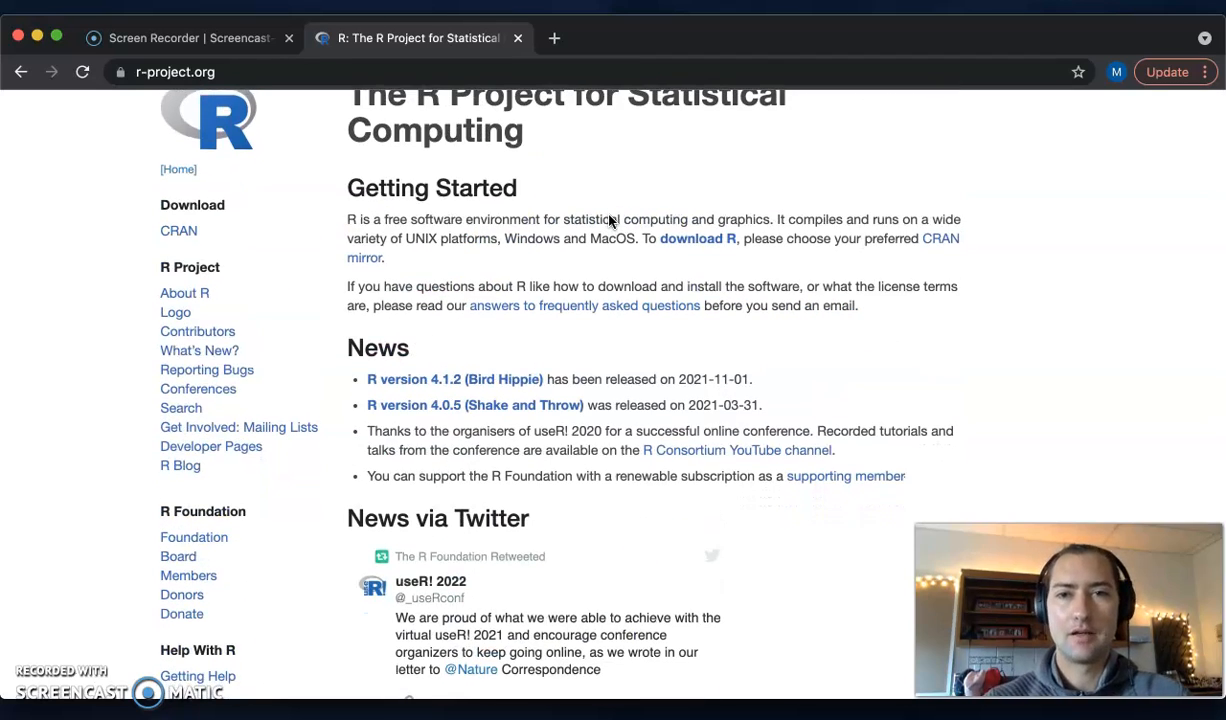
pyautogui.click(695, 245)
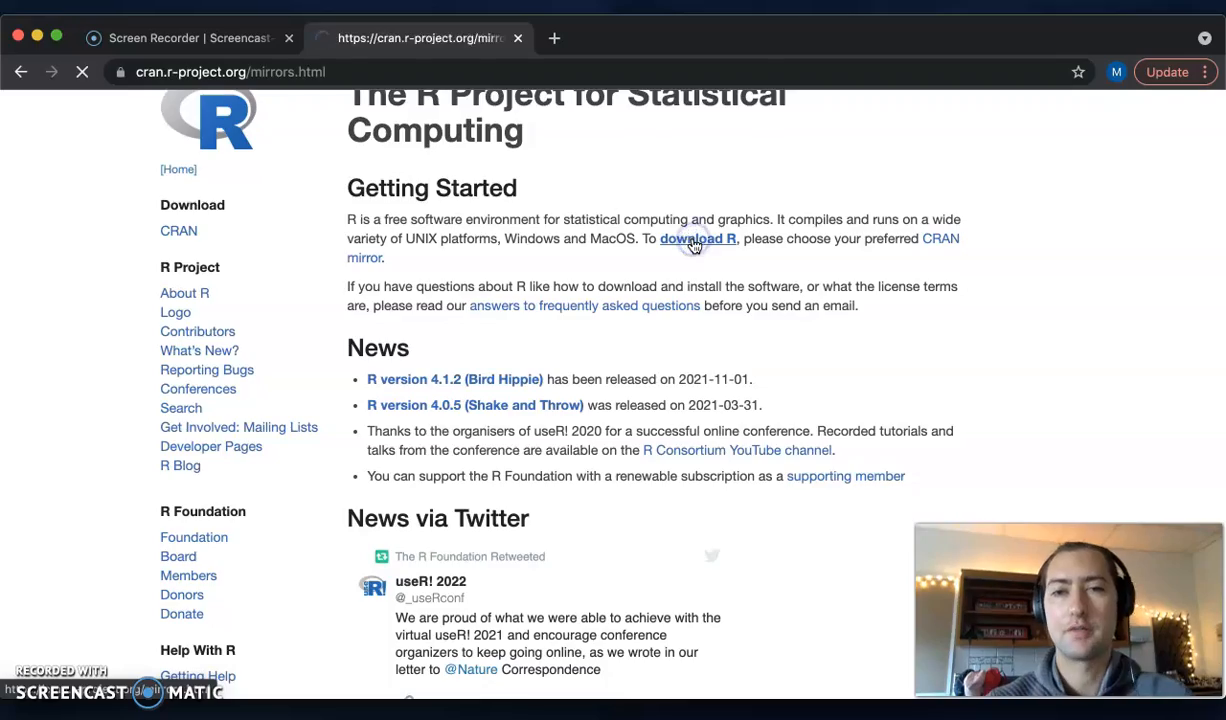
pyautogui.scroll(-10, 375, 270)
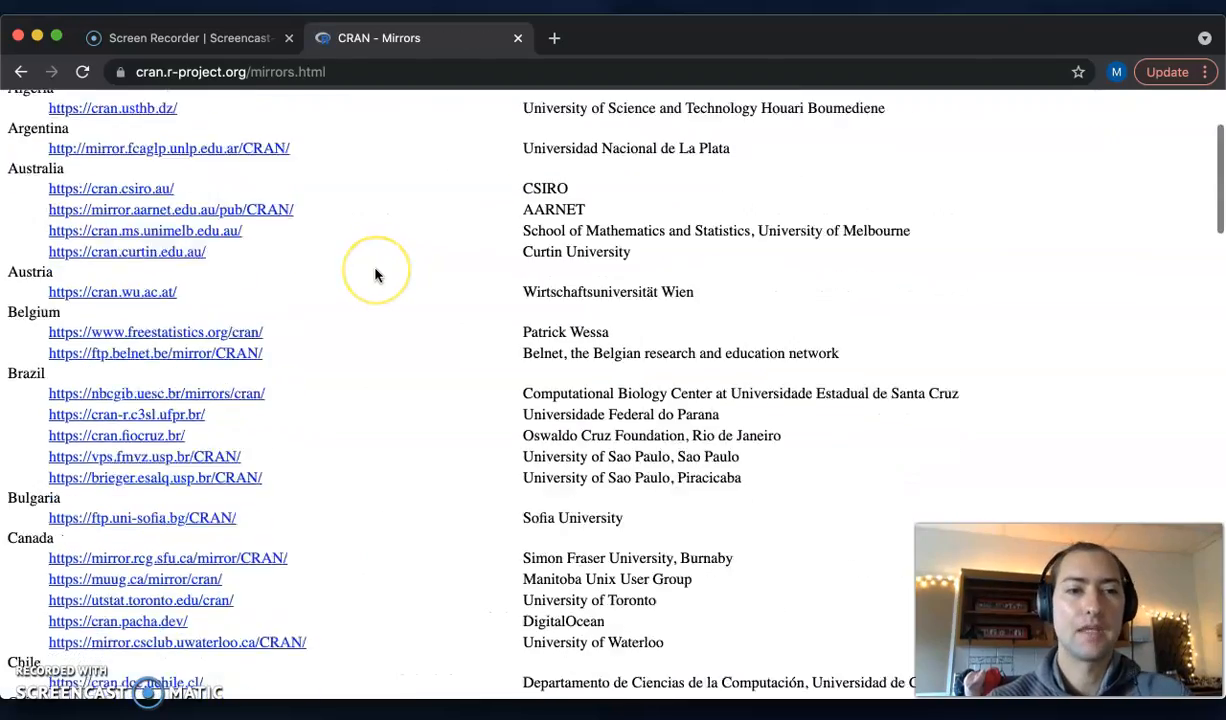
pyautogui.scroll(-20, 375, 275)
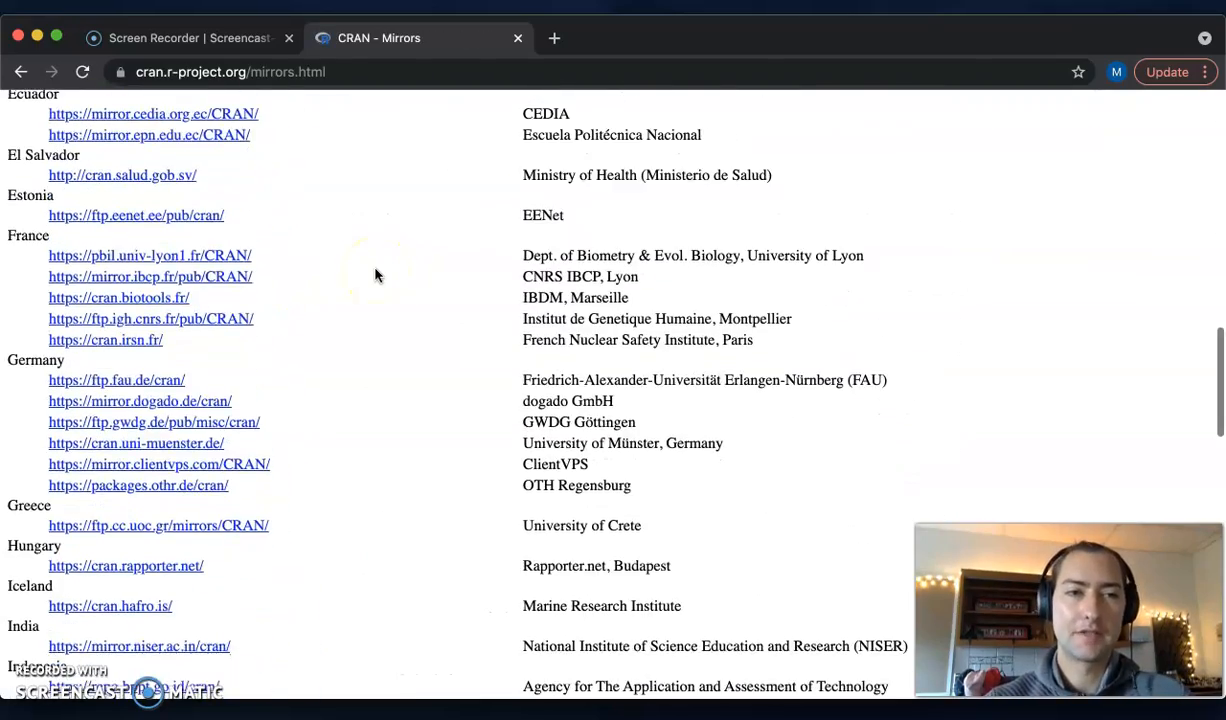
pyautogui.scroll(-8, 375, 275)
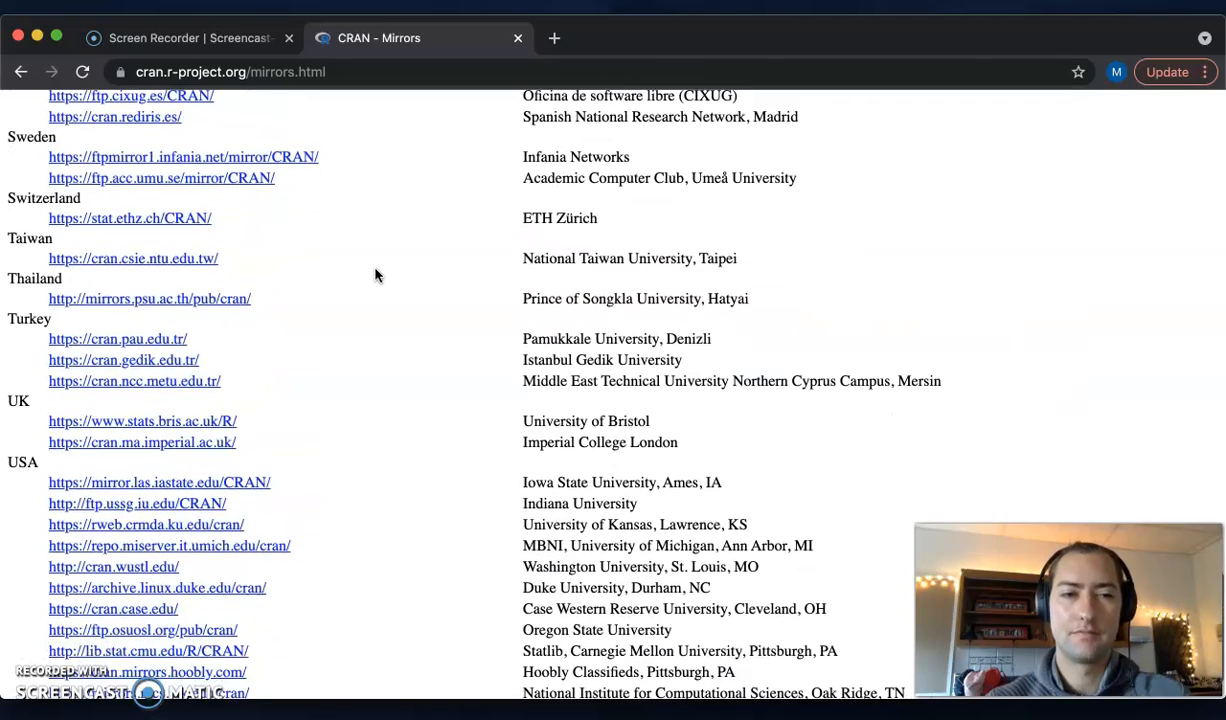
pyautogui.scroll(-2, 375, 275)
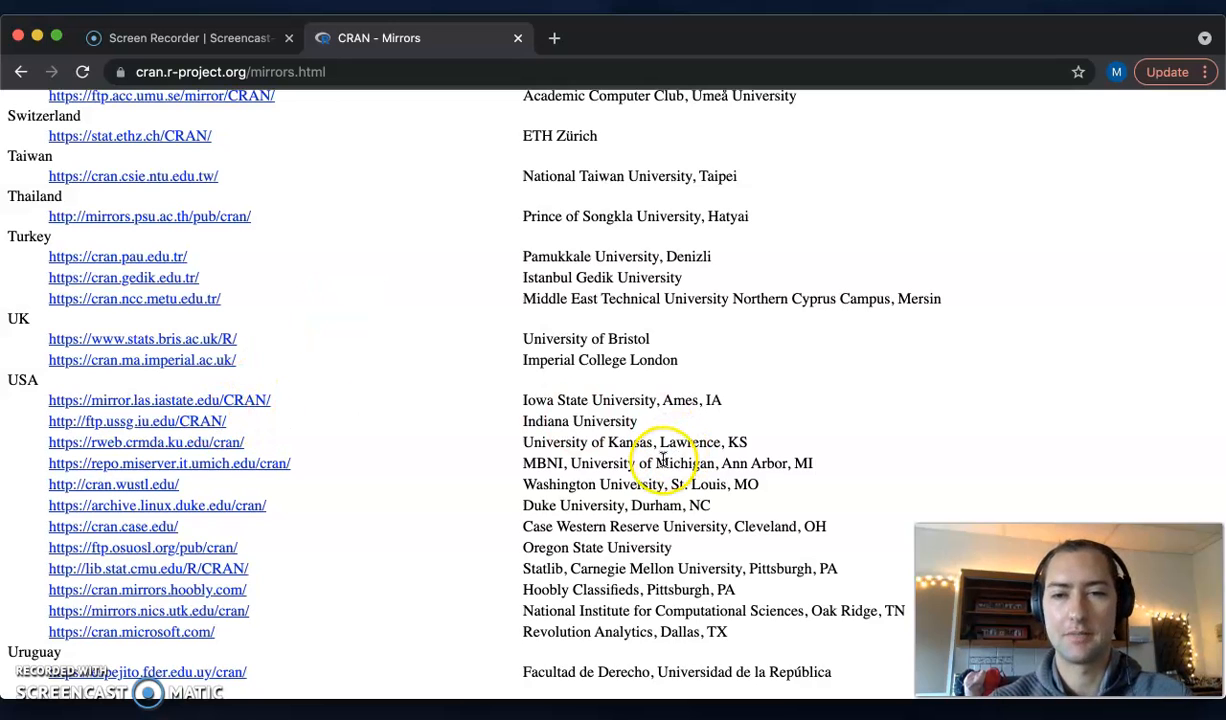
pyautogui.click(239, 466)
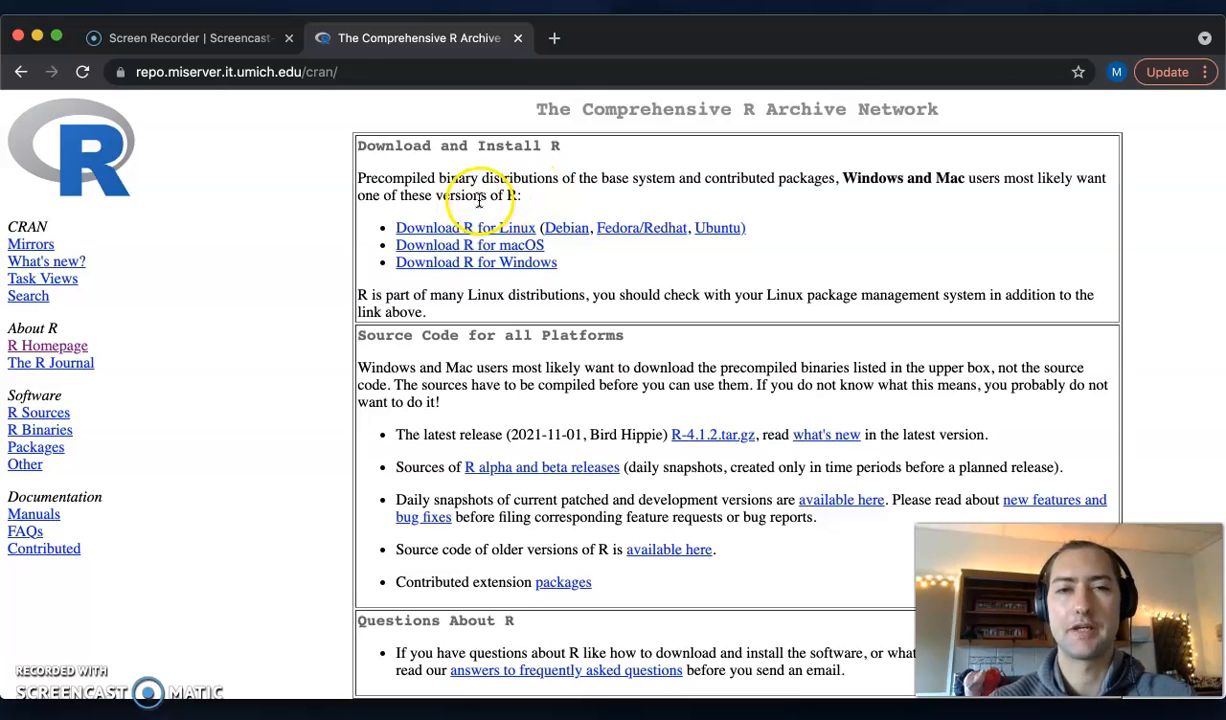
# Step: Open the R for macOS downloads and download the Intel 64-bit package R-4.1.2.pkg
pyautogui.click(527, 246)
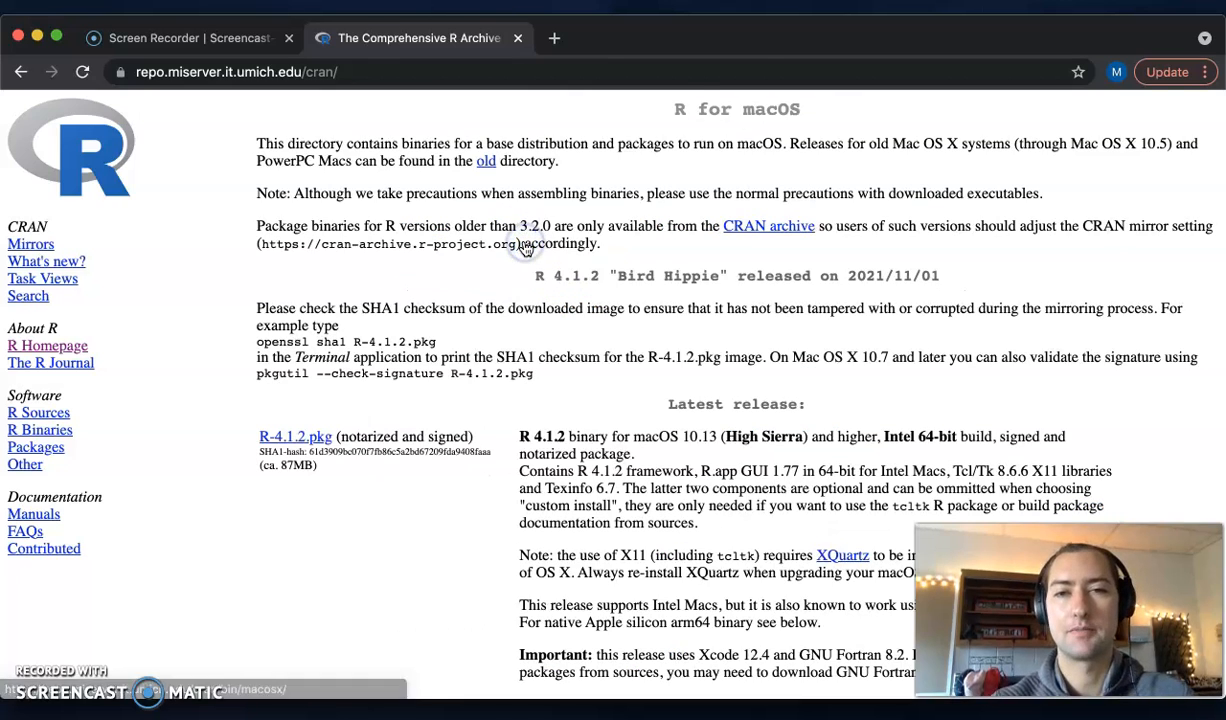
pyautogui.scroll(-3, 527, 248)
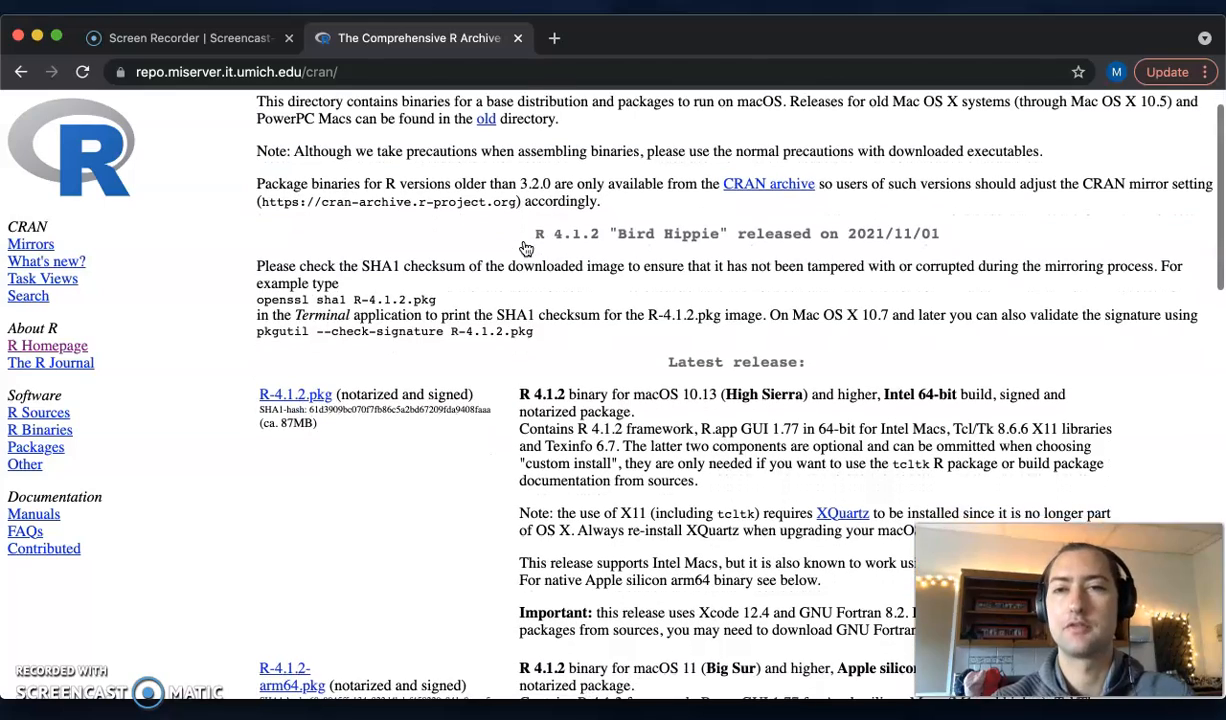
pyautogui.scroll(-3, 527, 246)
pyautogui.click(289, 263)
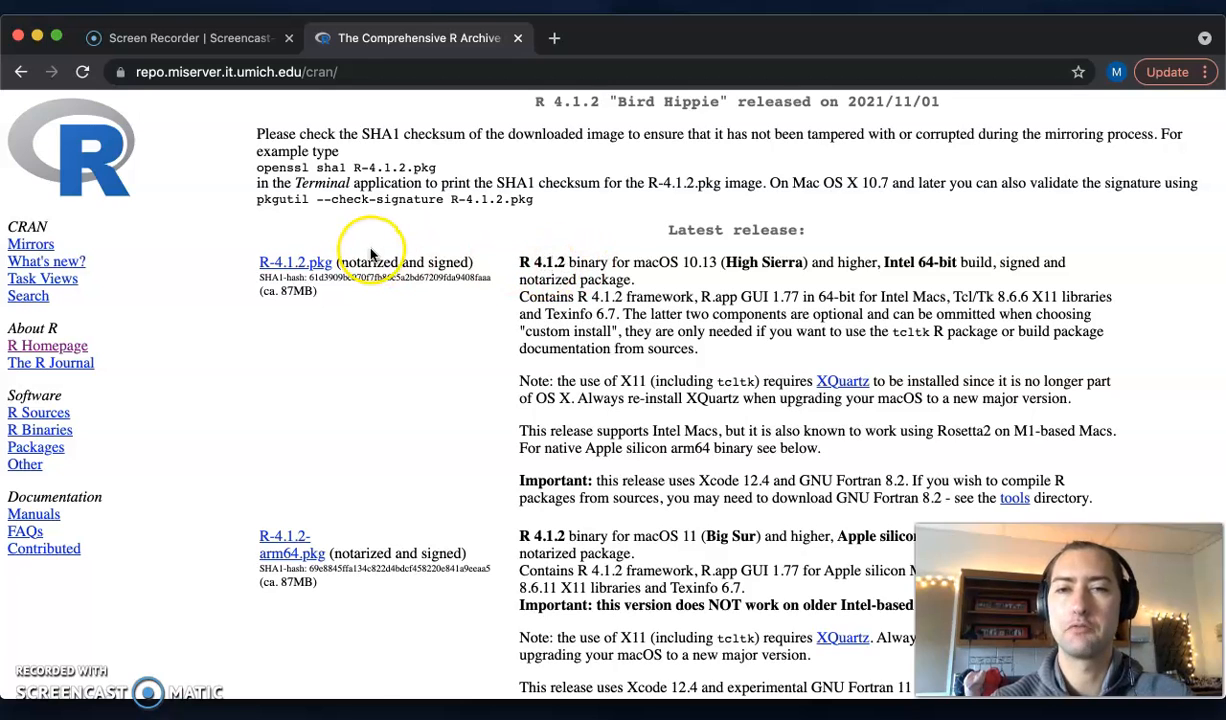
pyautogui.click(288, 263)
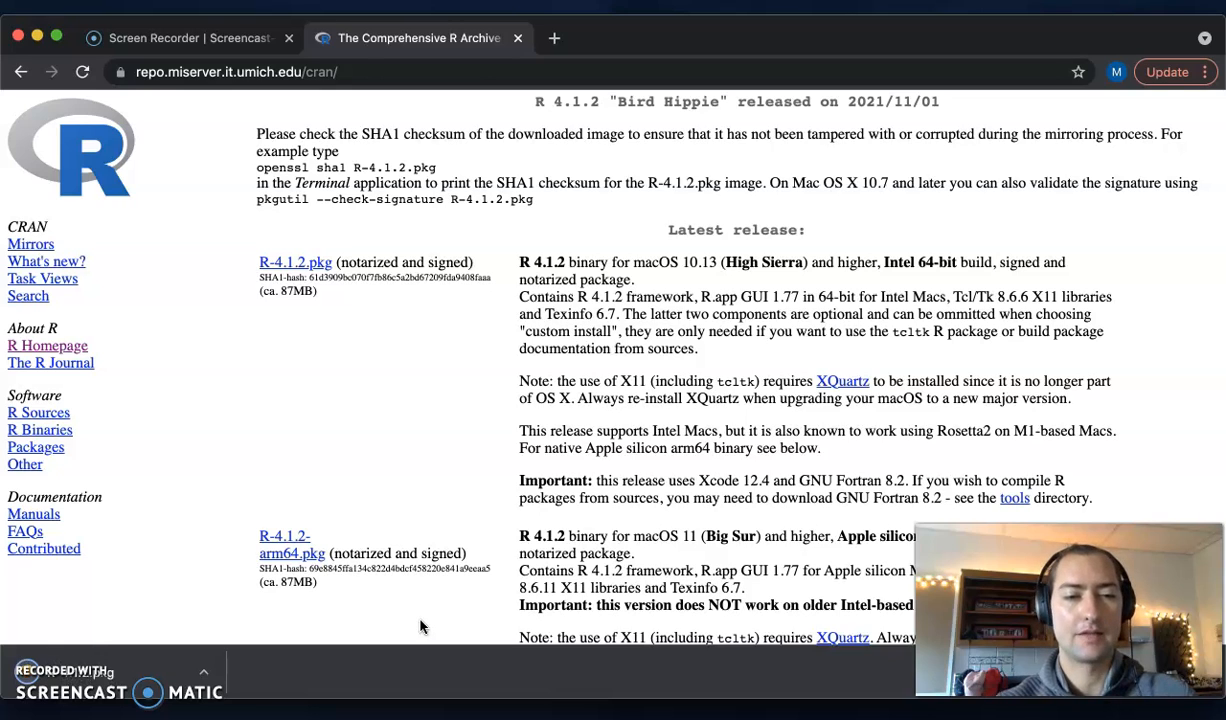
# Step: Launch the downloaded R 4.1.2 installer, proceed through its introductory pages and agree to the software license
pyautogui.click(167, 675)
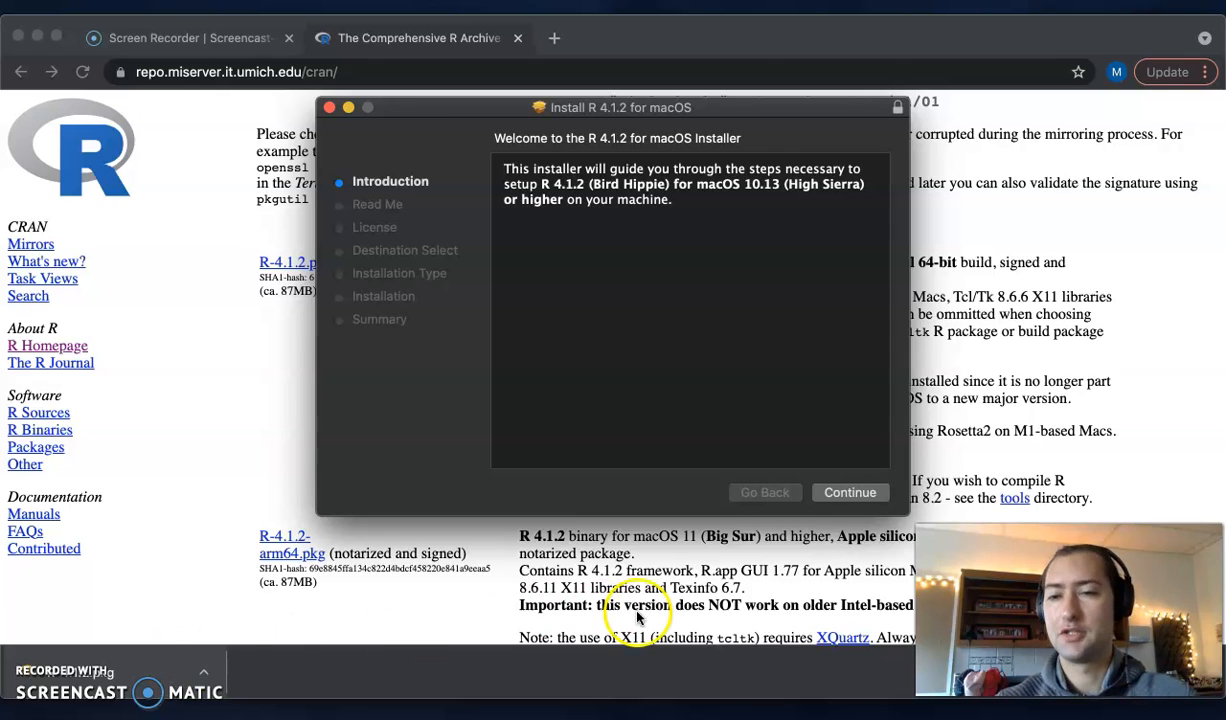
pyautogui.click(858, 495)
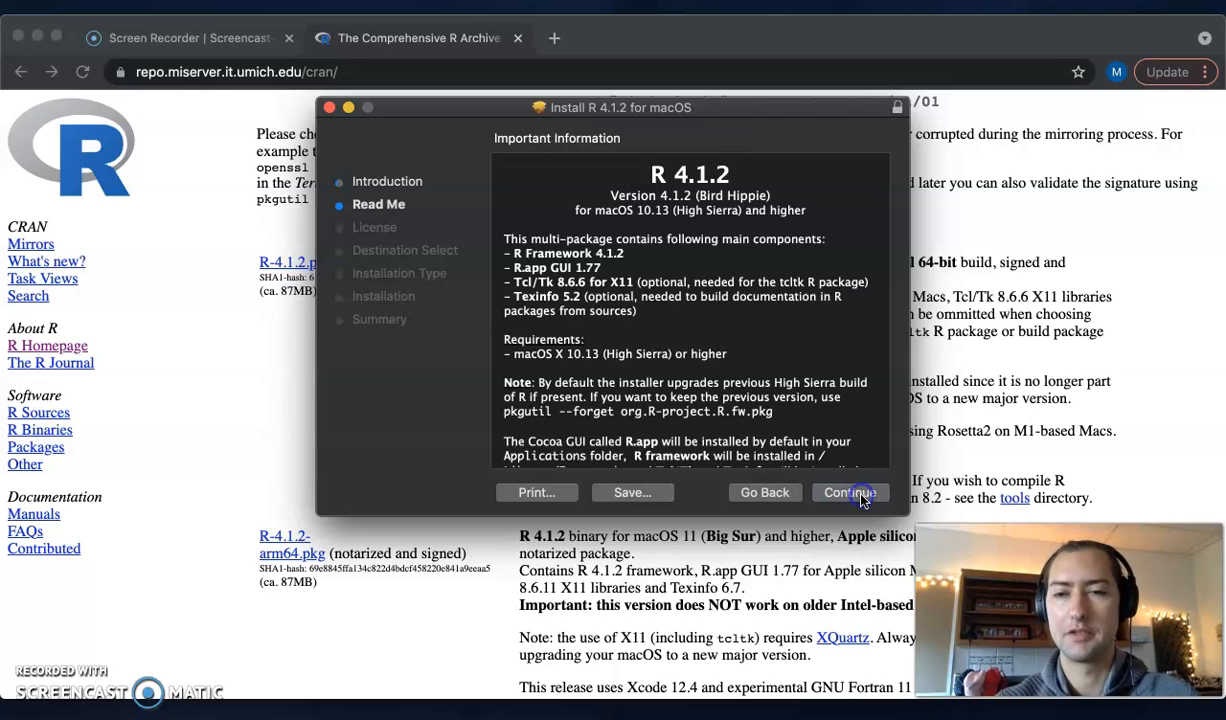
pyautogui.click(858, 495)
pyautogui.click(858, 495)
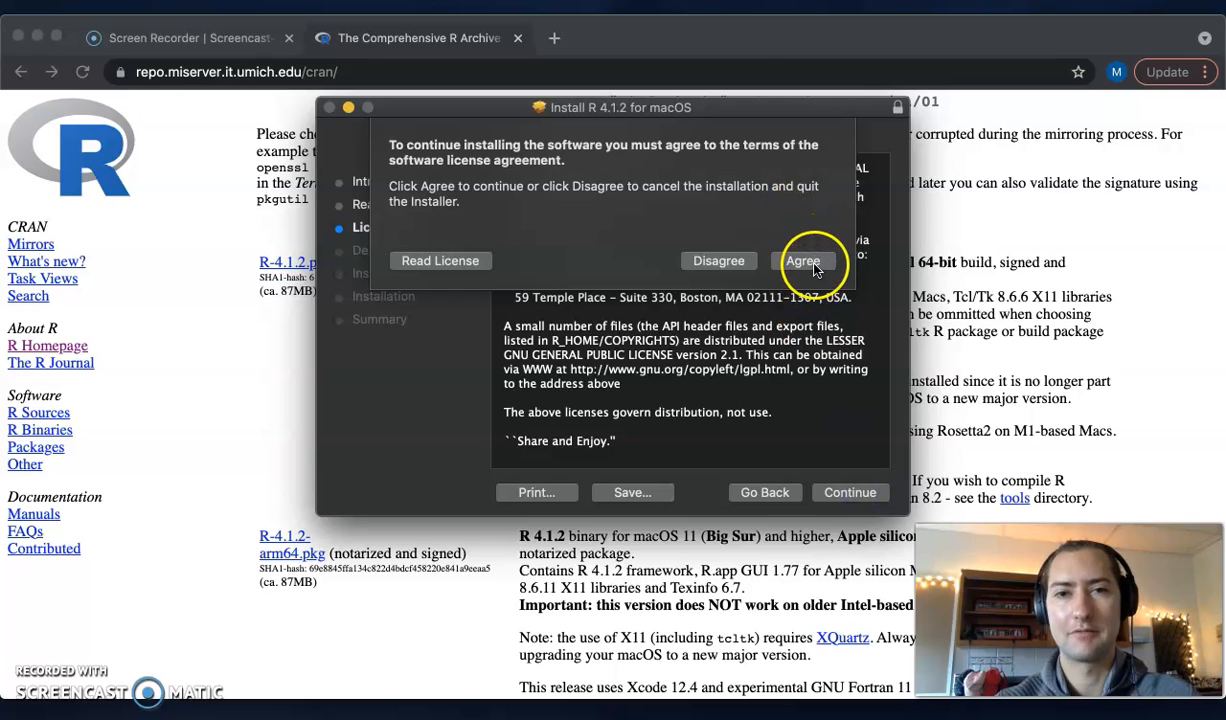
pyautogui.click(805, 262)
# Step: Perform the standard R installation, authorizing it with the account password, and move the finished installer to the Trash
pyautogui.click(853, 494)
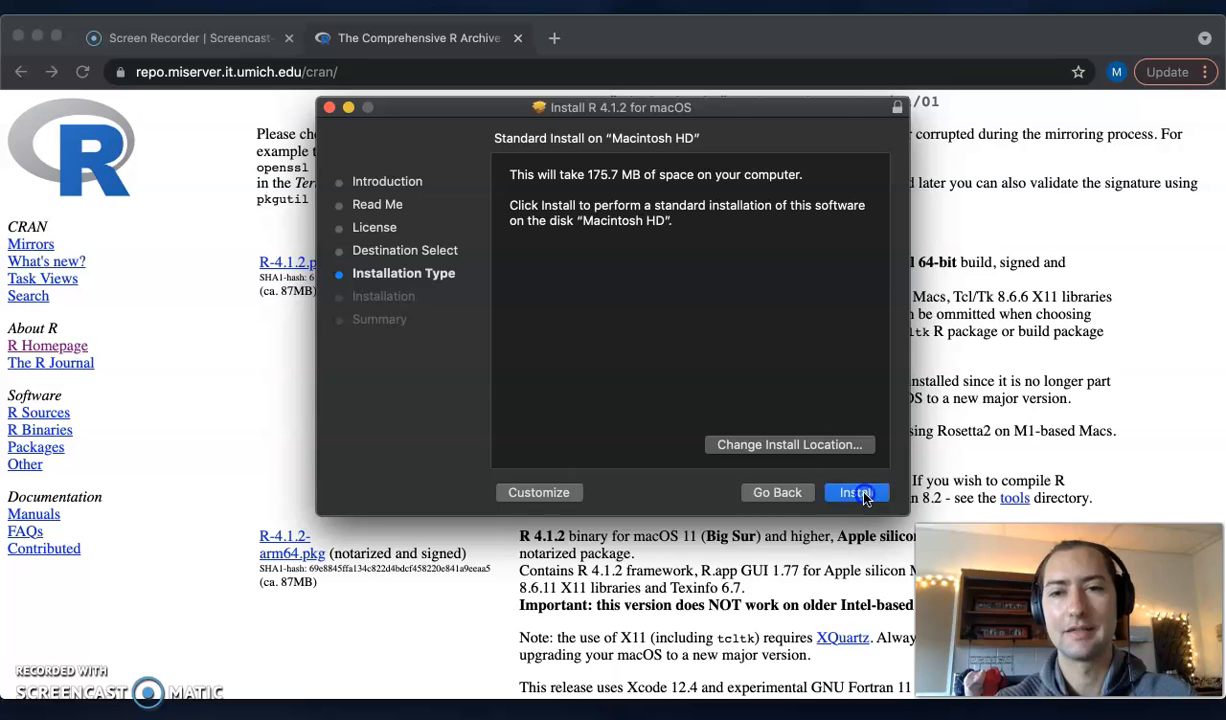
pyautogui.write('***********')
pyautogui.press('Return')
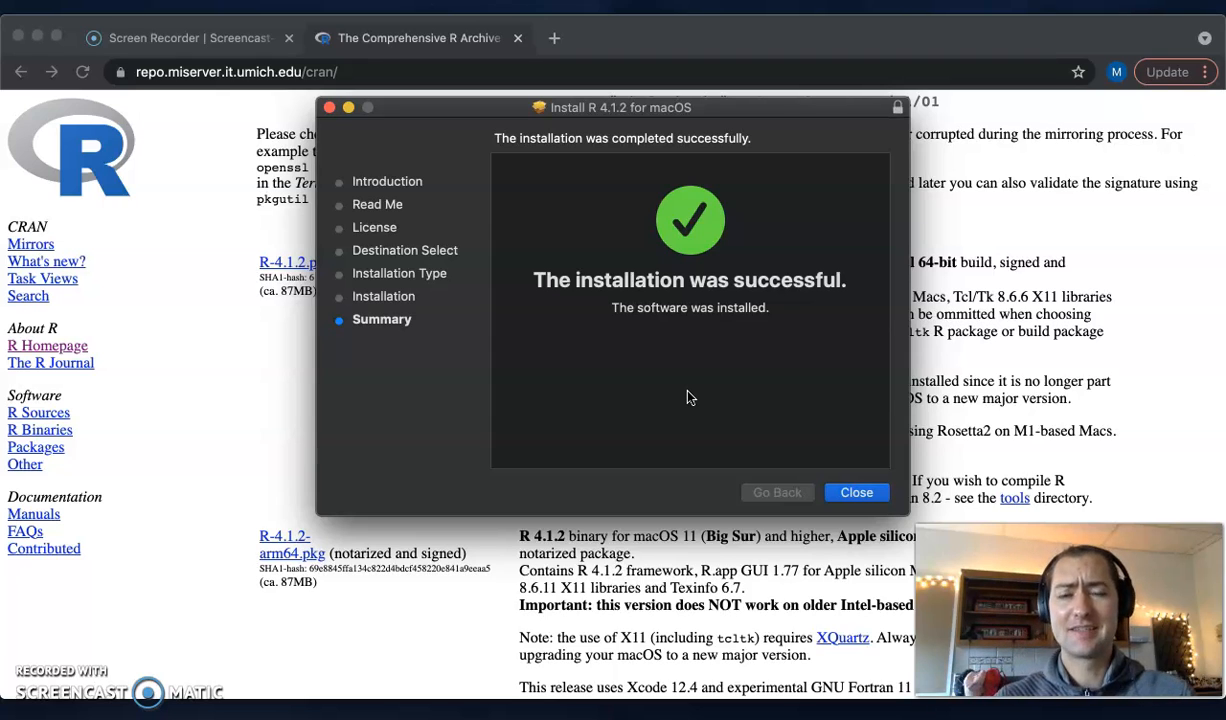
pyautogui.click(858, 493)
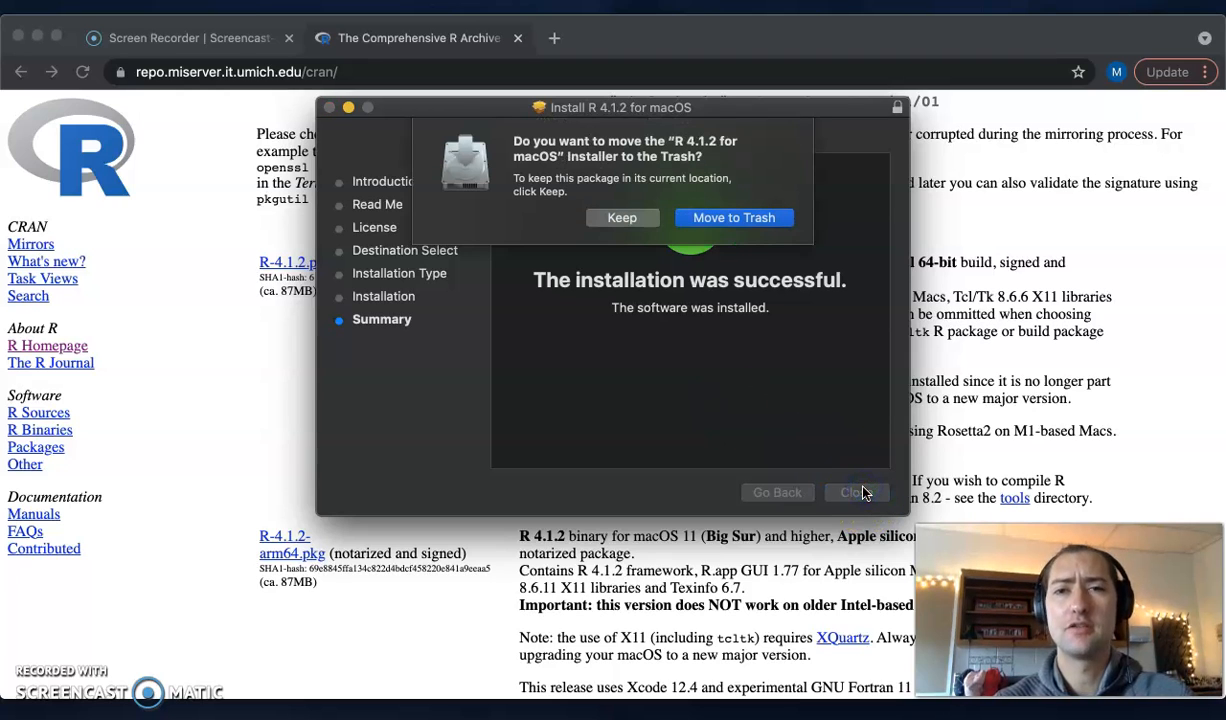
pyautogui.click(729, 218)
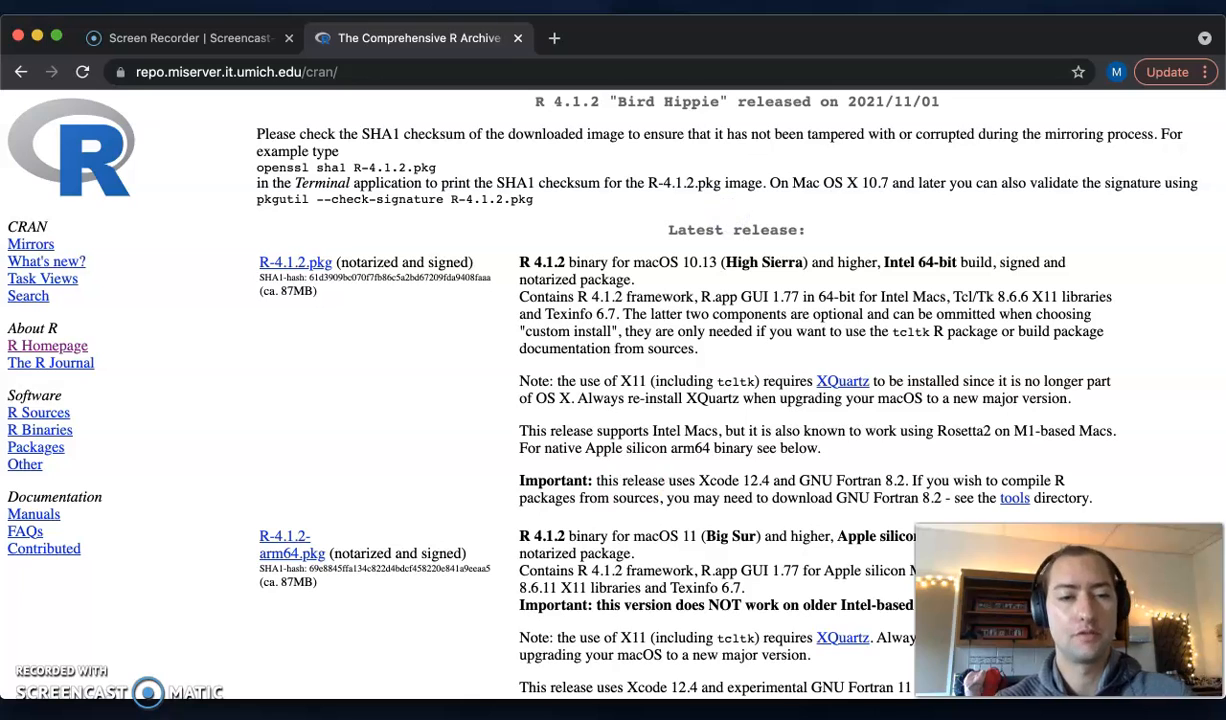
# Step: Look for the newly installed R application in Launchpad
pyautogui.moveTo(440, 716)
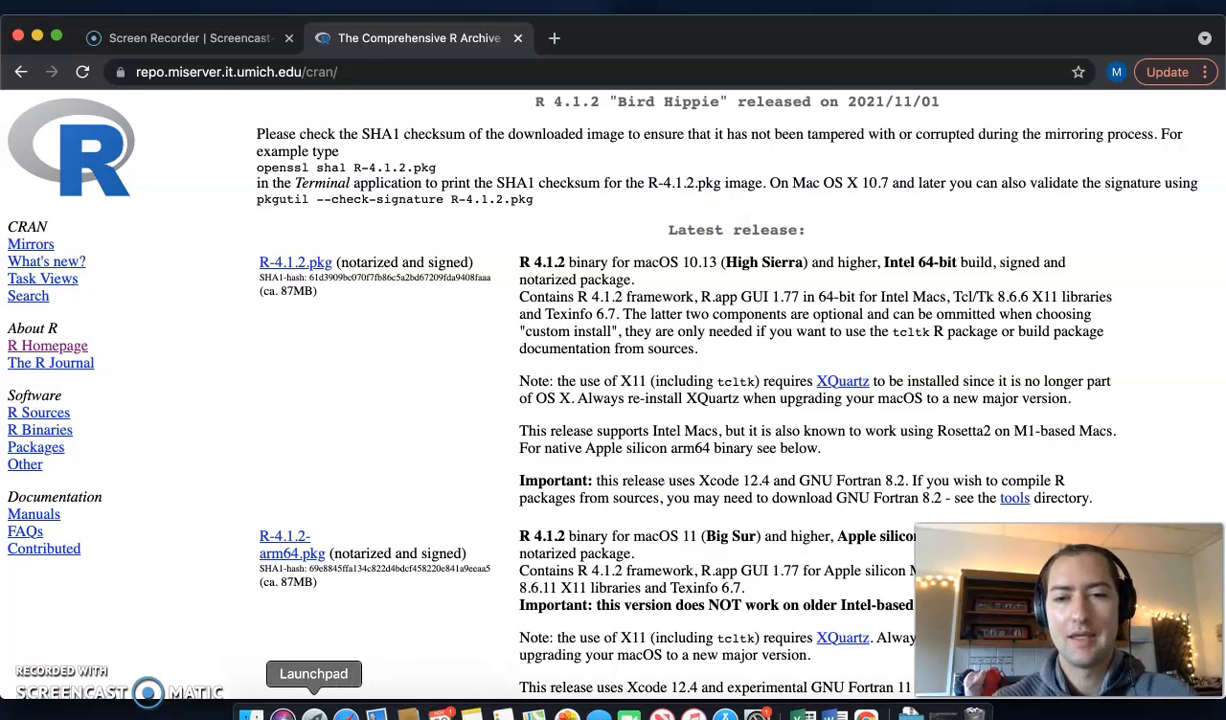
pyautogui.click(313, 714)
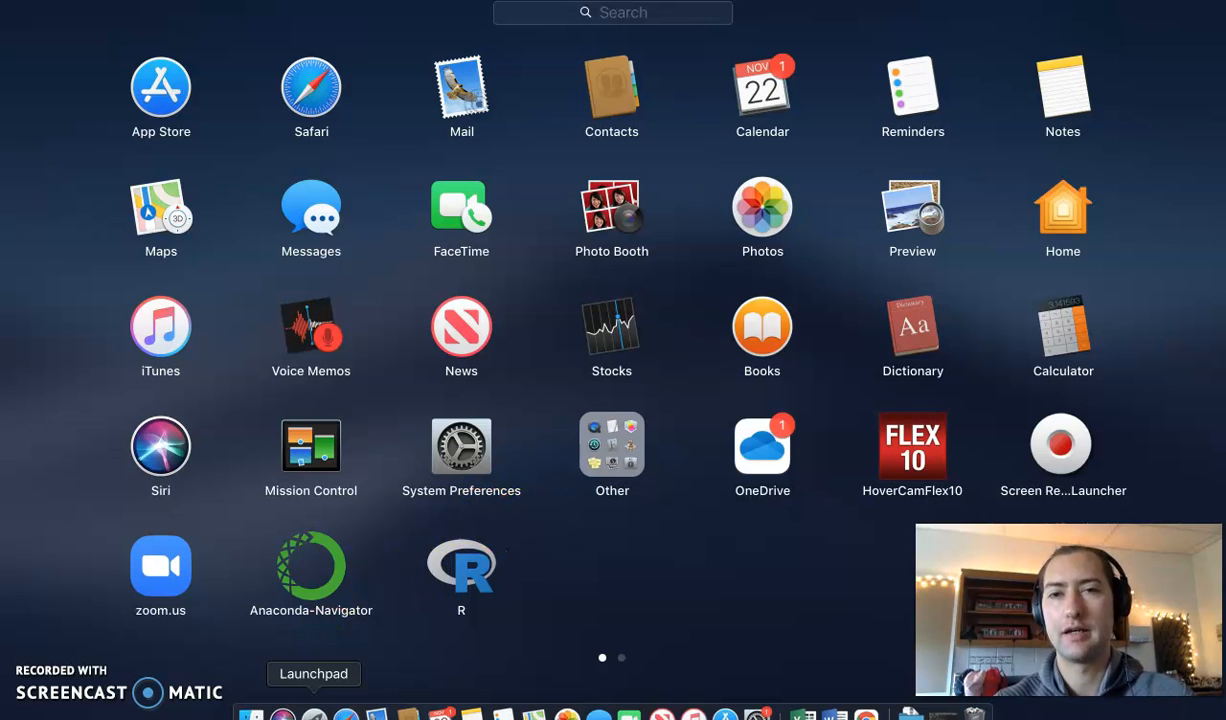
pyautogui.click(313, 714)
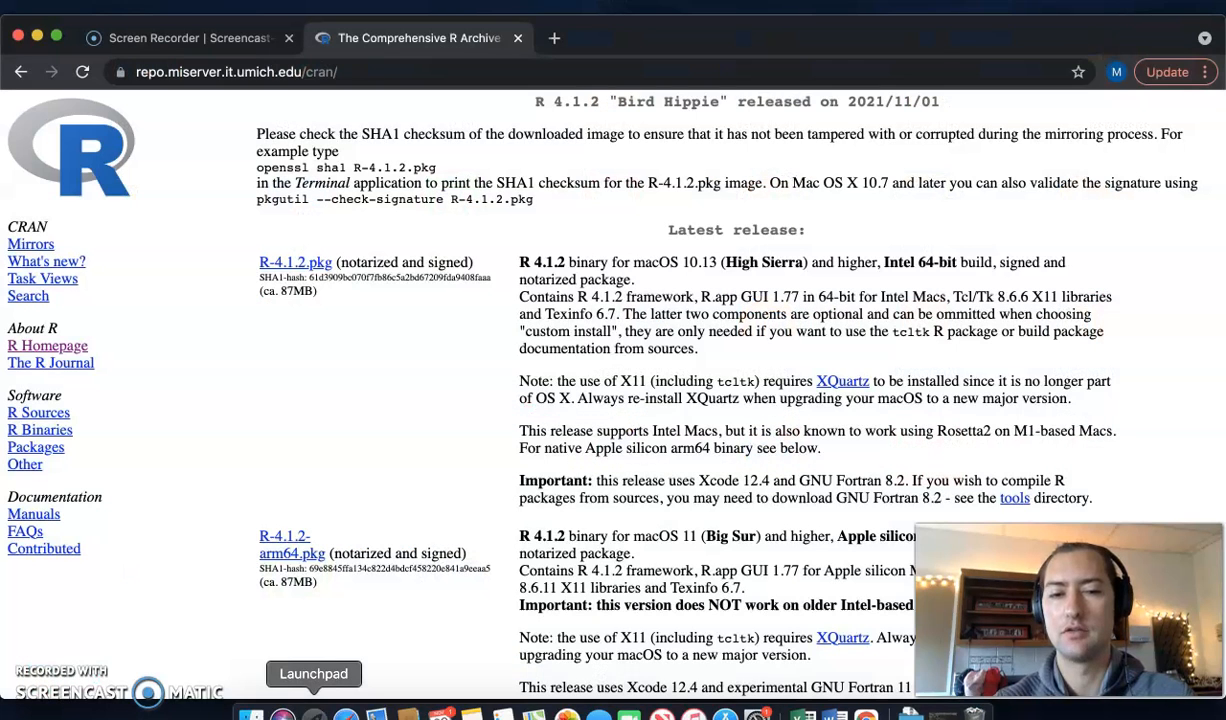
pyautogui.click(313, 714)
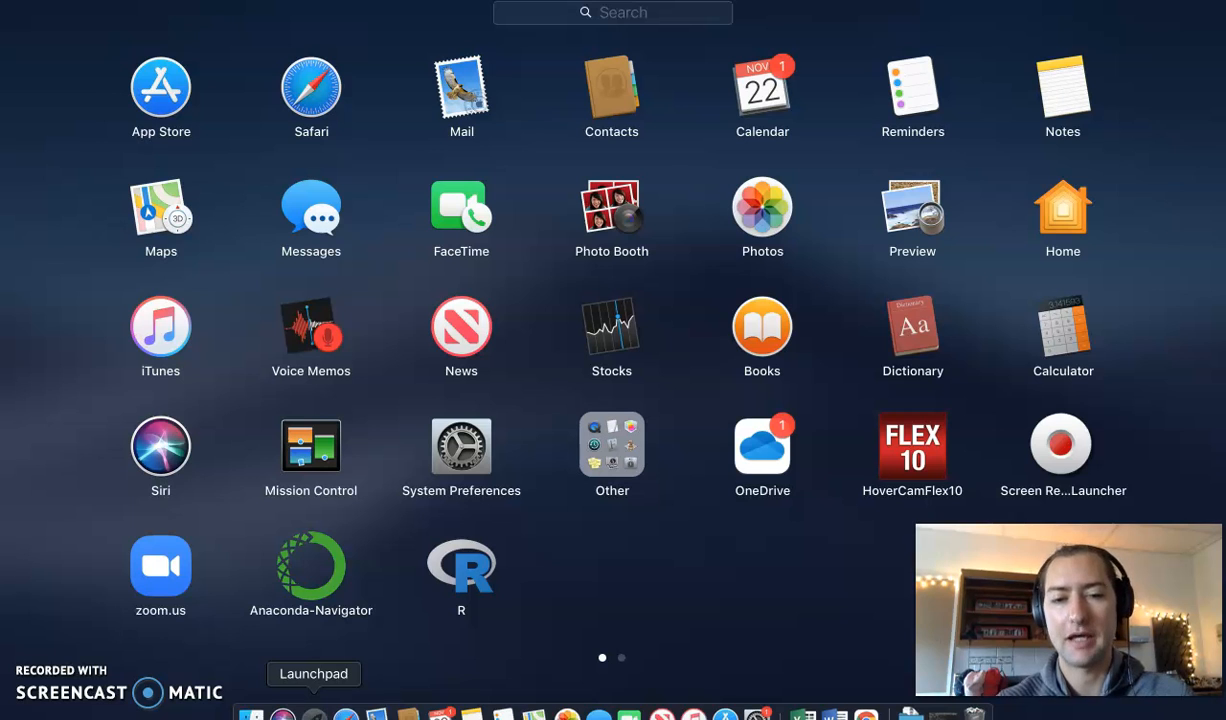
# Step: Find R in the Applications folder using Finder and launch it
pyautogui.click(251, 714)
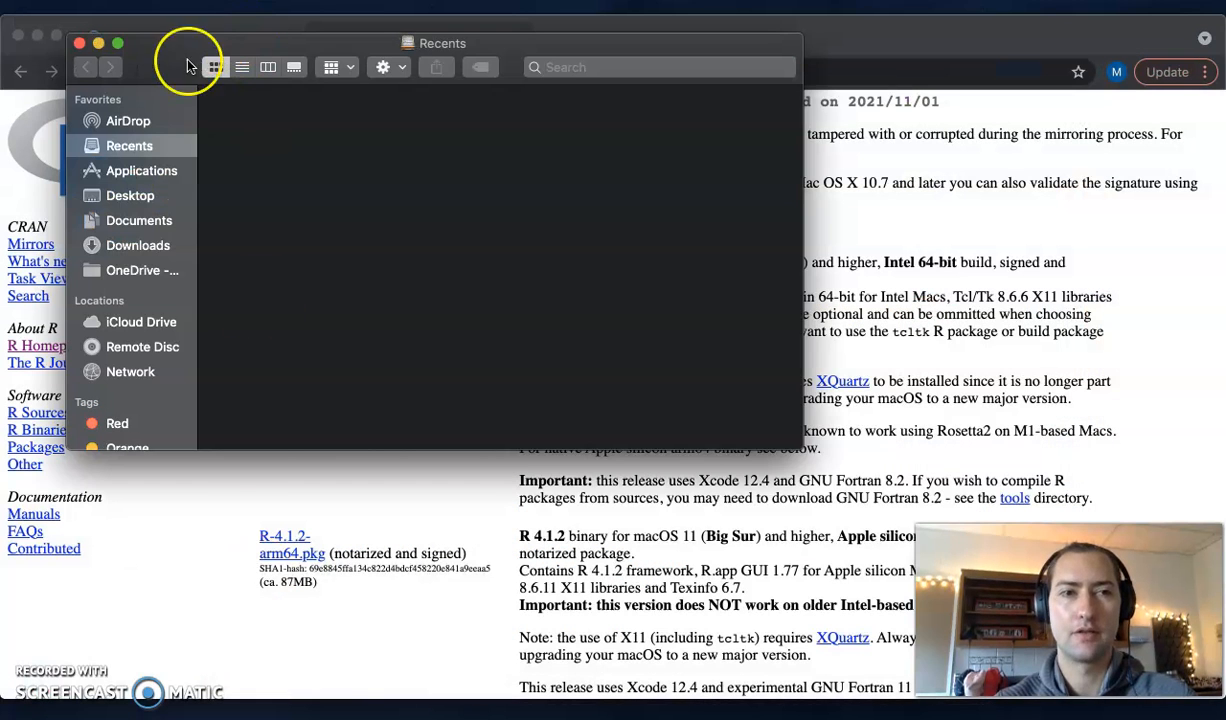
pyautogui.click(120, 167)
pyautogui.scroll(-10, 620, 319)
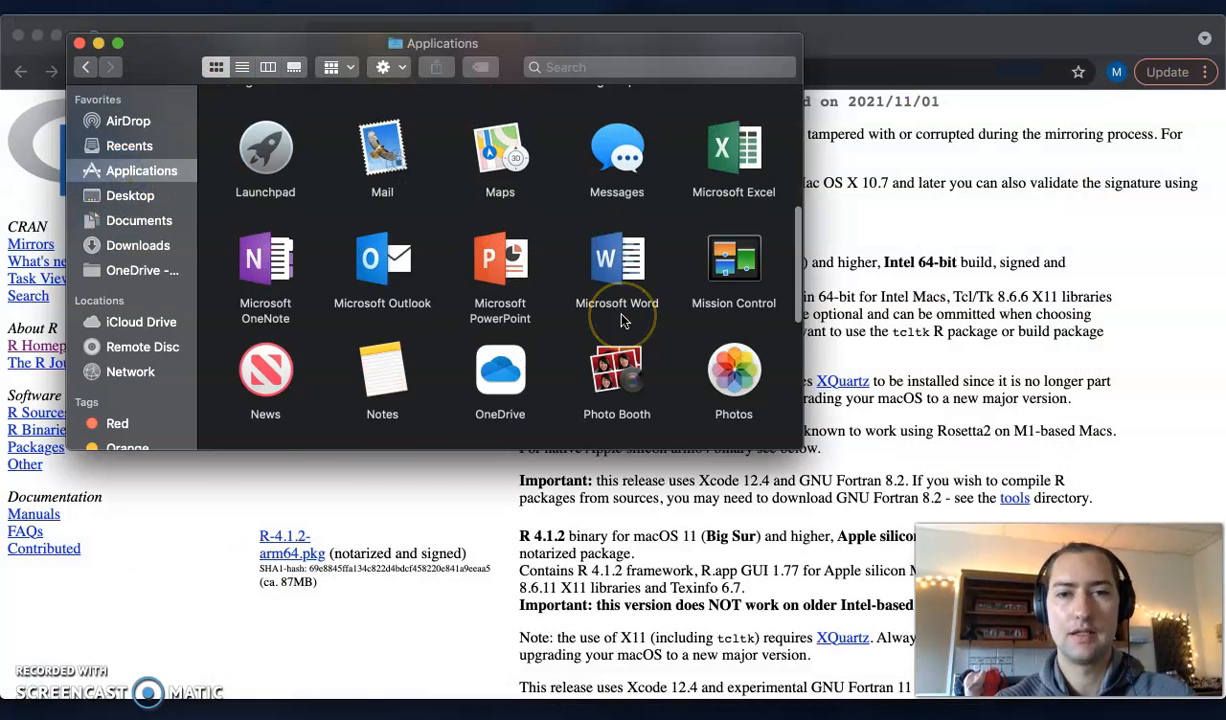
pyautogui.scroll(-10, 620, 319)
pyautogui.scroll(5, 622, 320)
pyautogui.click(506, 324)
pyautogui.click(503, 316)
pyautogui.doubleClick(503, 316)
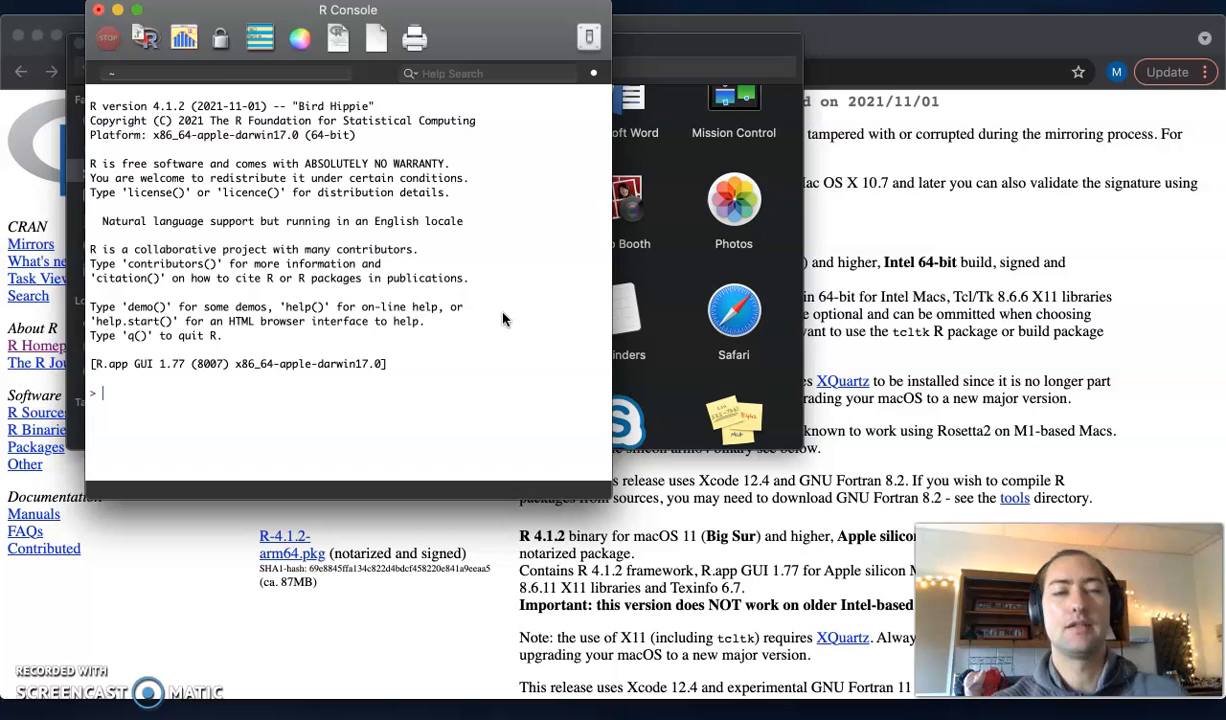
# Step: Evaluate the expression 2 + 5 in the R console
pyautogui.click(435, 340)
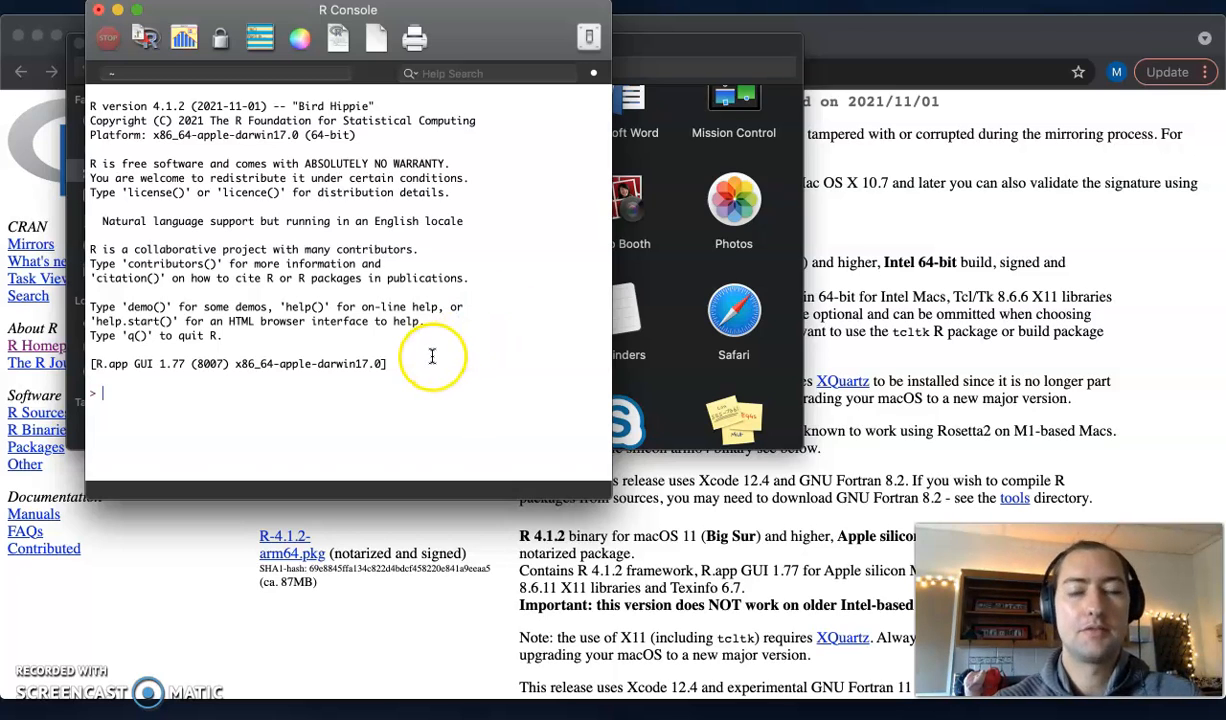
pyautogui.click(290, 395)
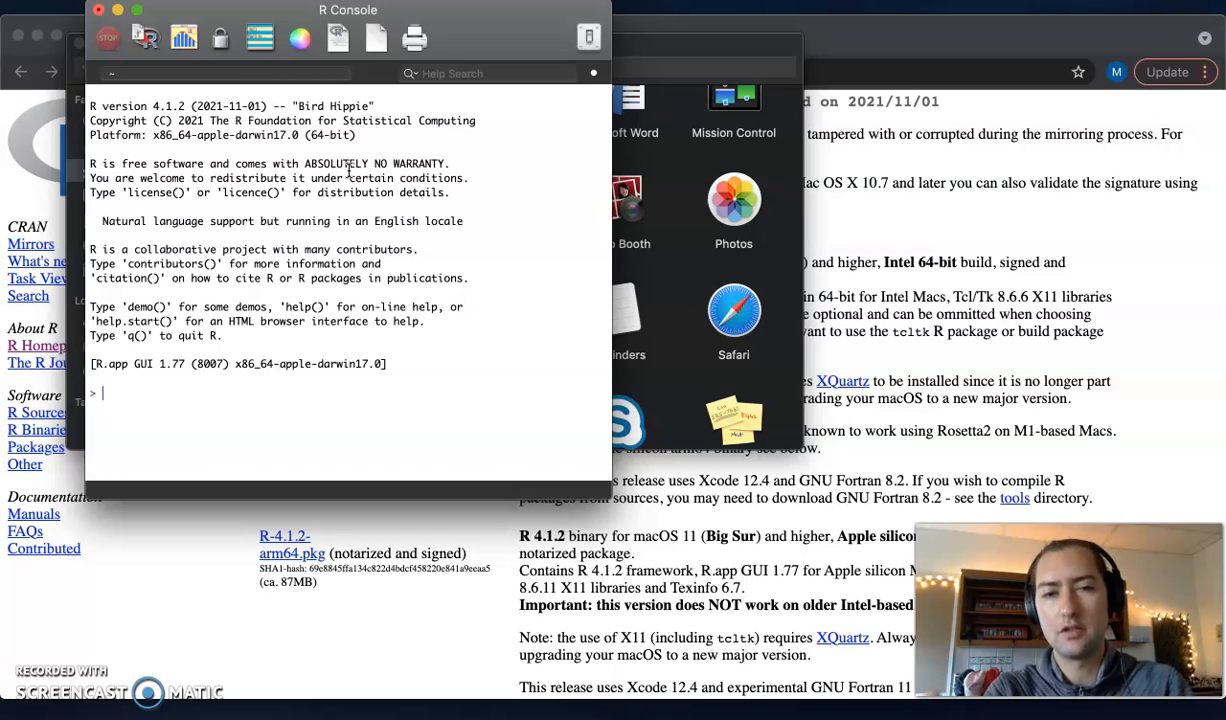
pyautogui.write('2 + 5')
pyautogui.press('Return')
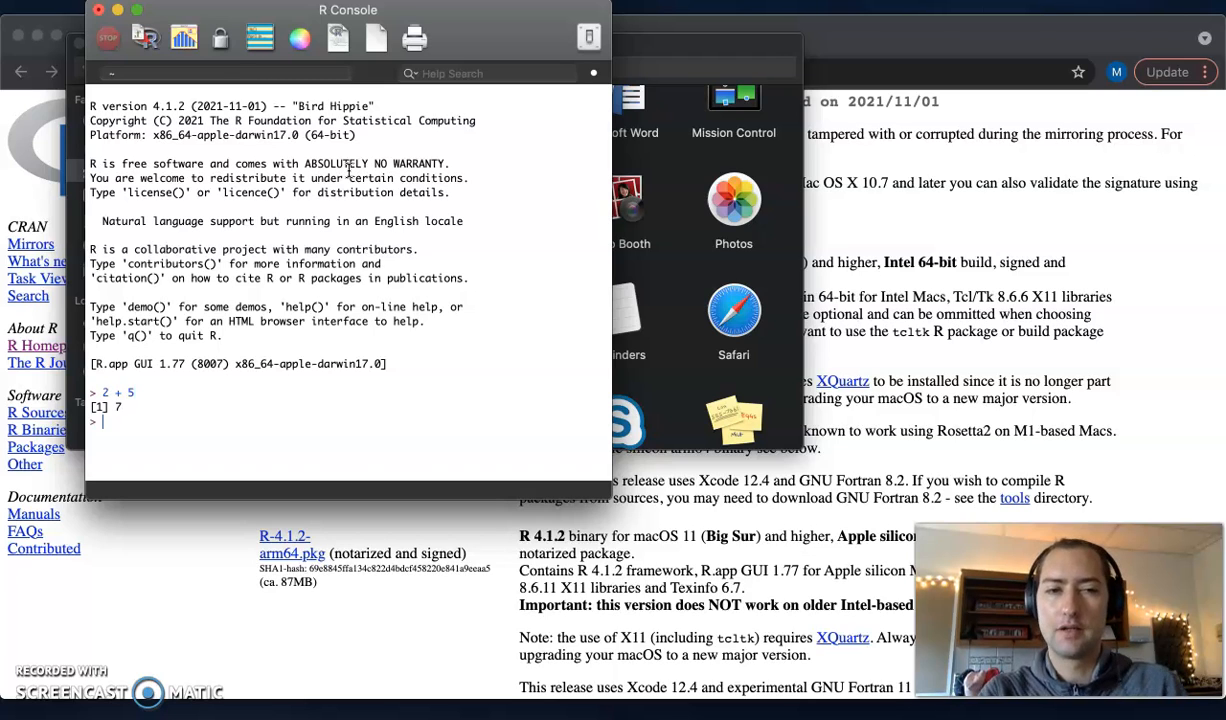
# Step: Print the built-in mtcars dataset in the R console and view its column headings and first rows
pyautogui.write('mtcars')
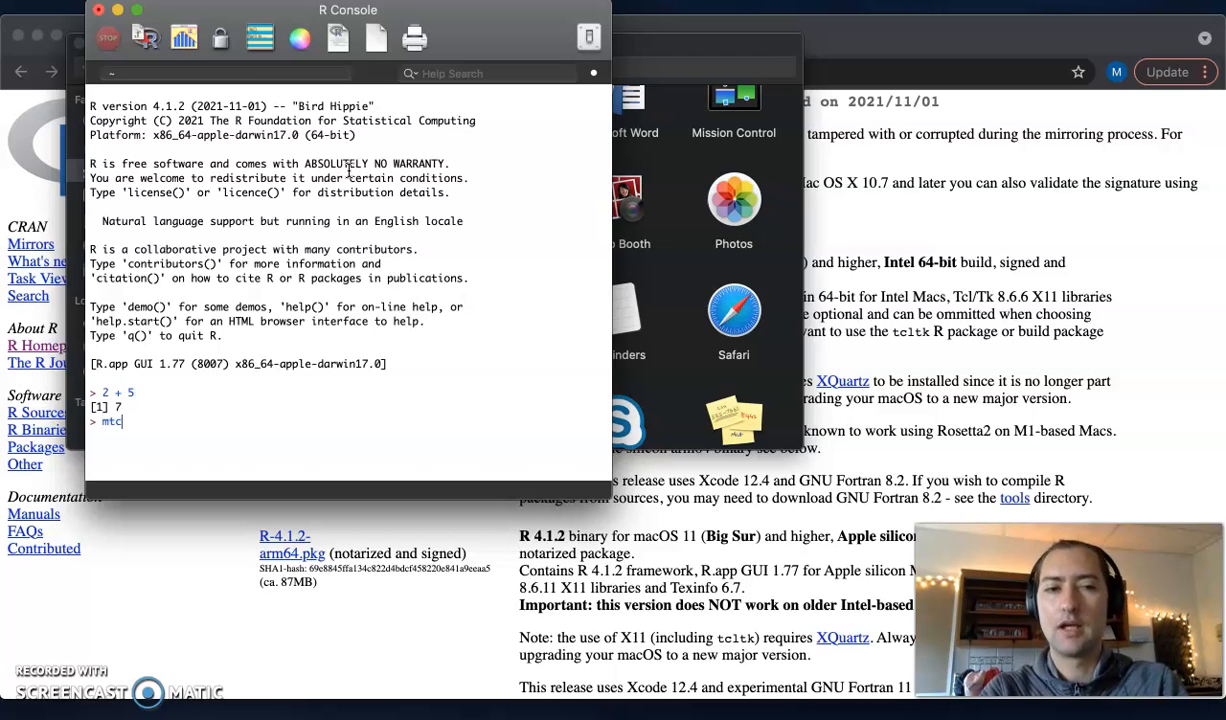
pyautogui.press('Return')
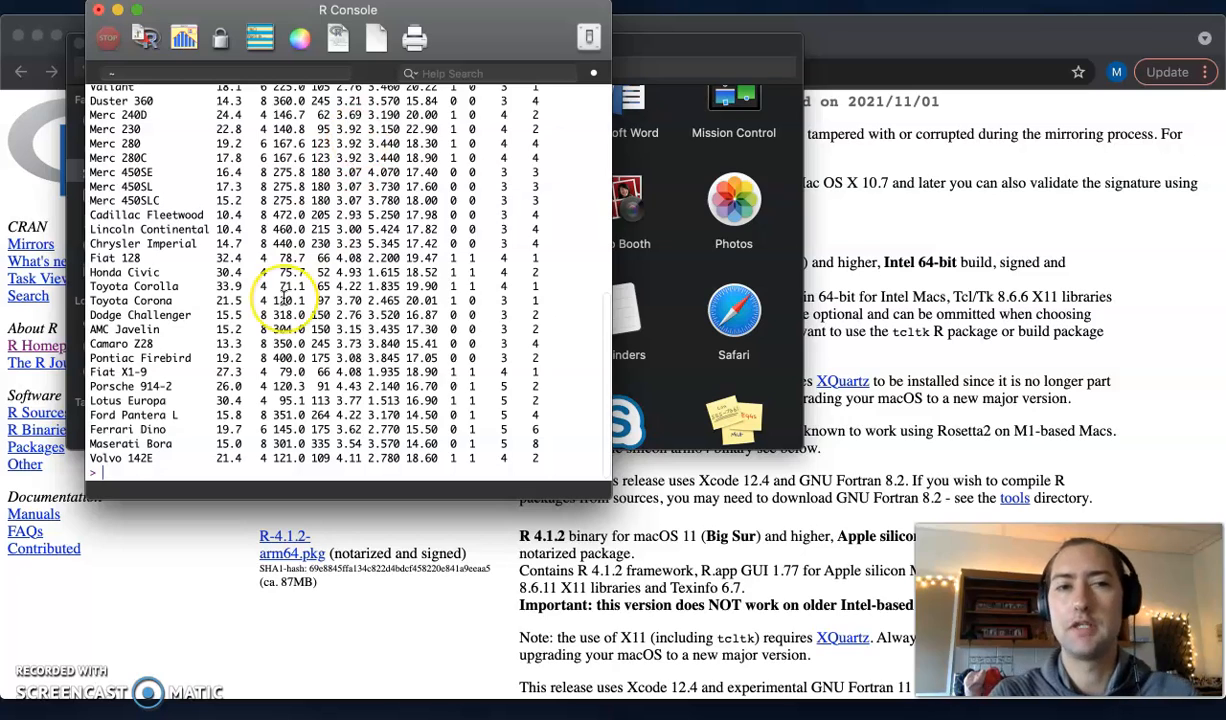
pyautogui.scroll(5, 283, 297)
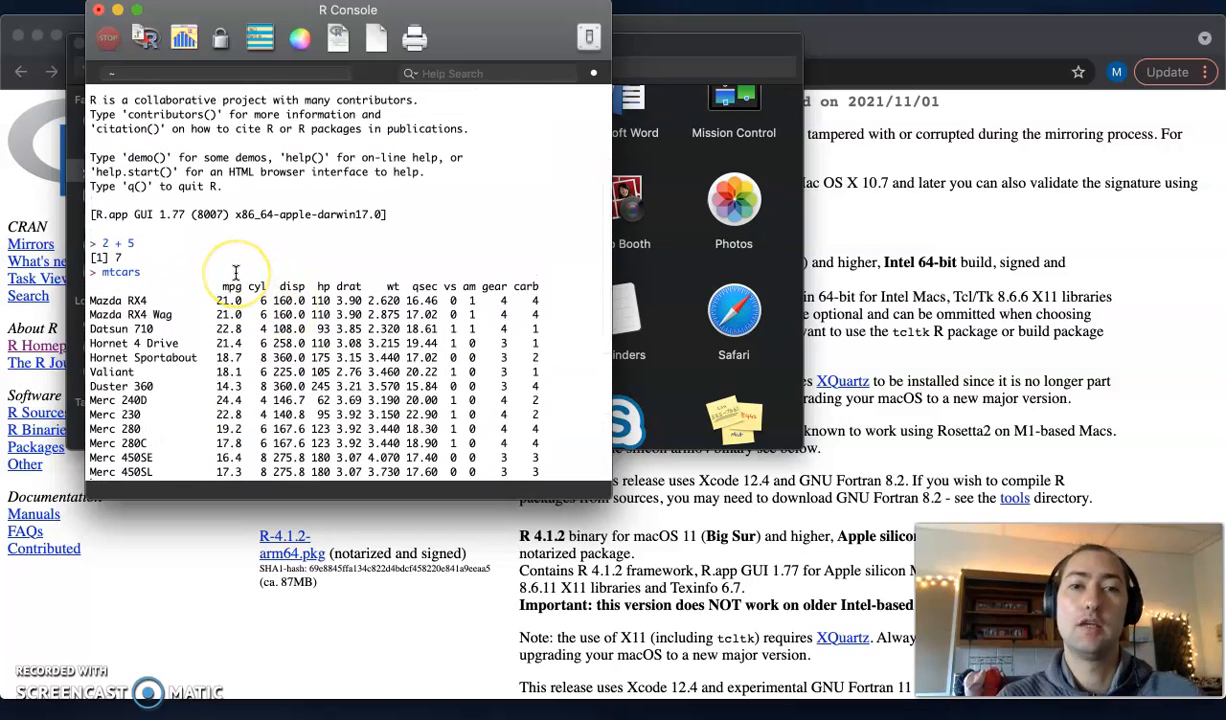